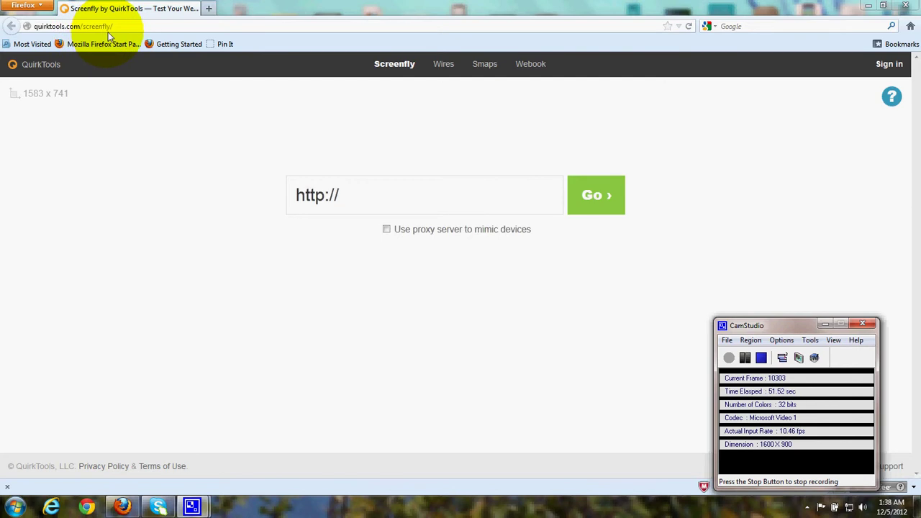
pyautogui.click(299, 203)
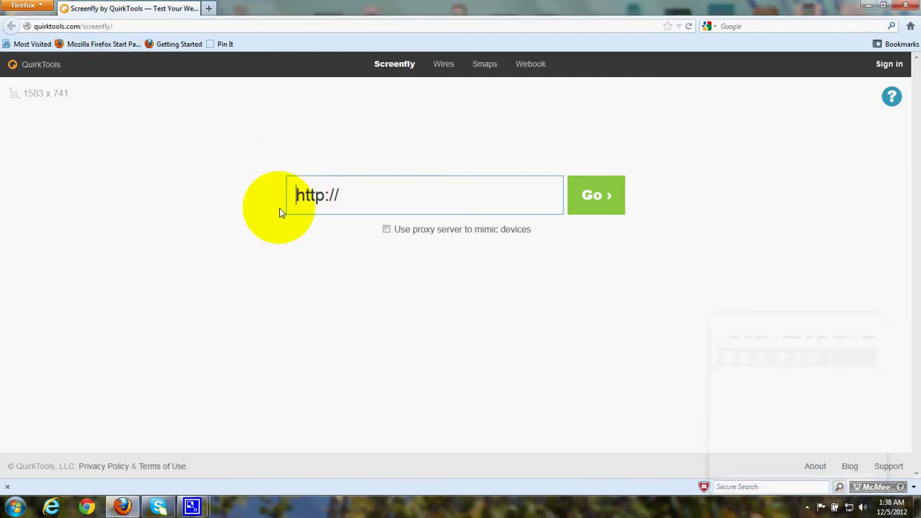
pyautogui.write('http:')
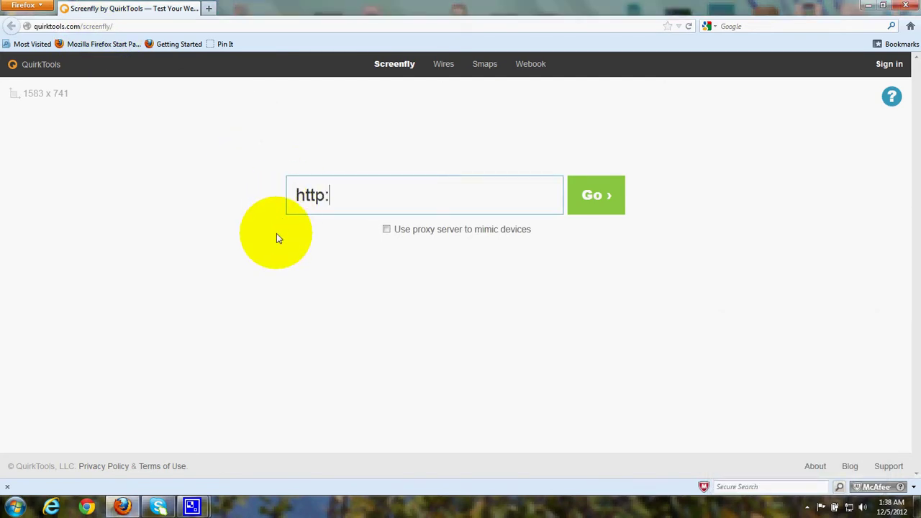
pyautogui.write('//sdtud')
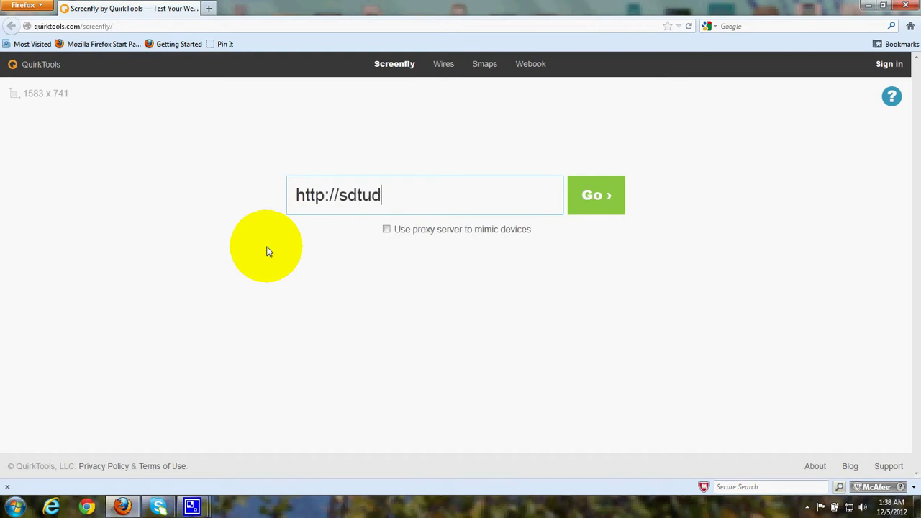
pyautogui.press('BackSpace')
pyautogui.write('t')
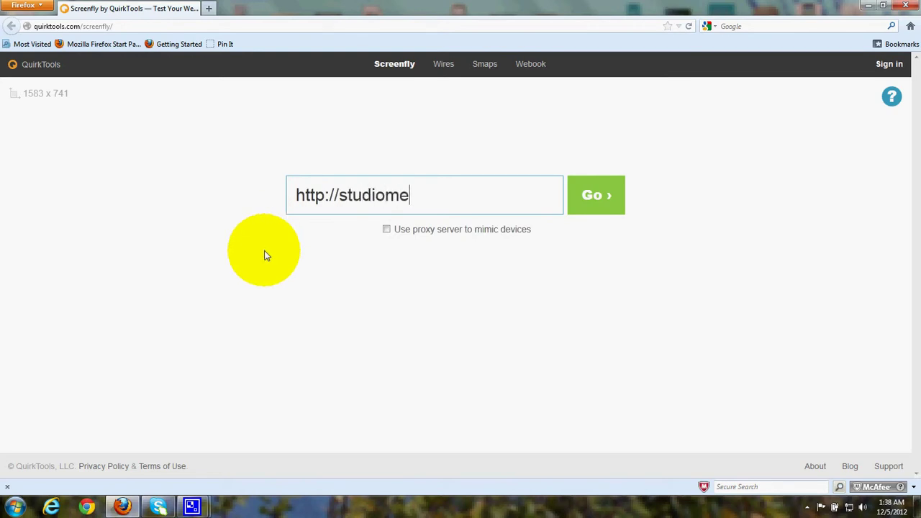
pyautogui.write('udiomediacam.com')
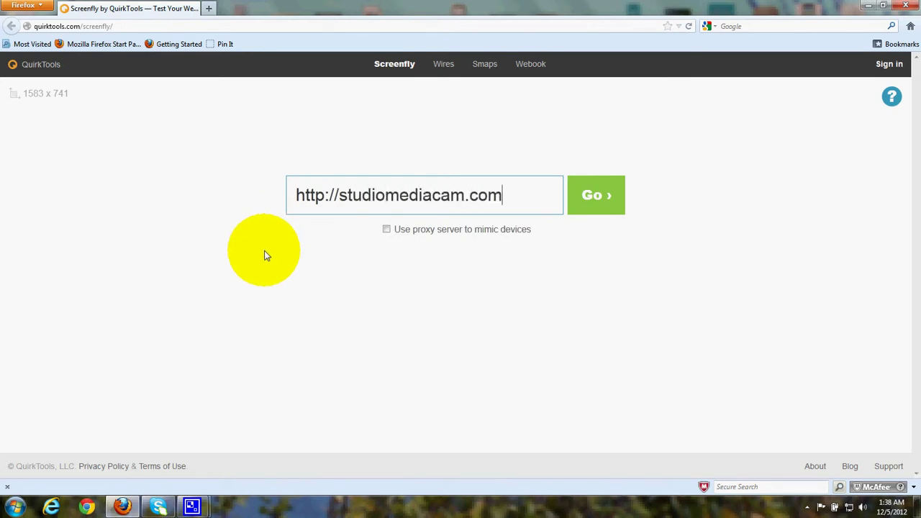
pyautogui.click(387, 229)
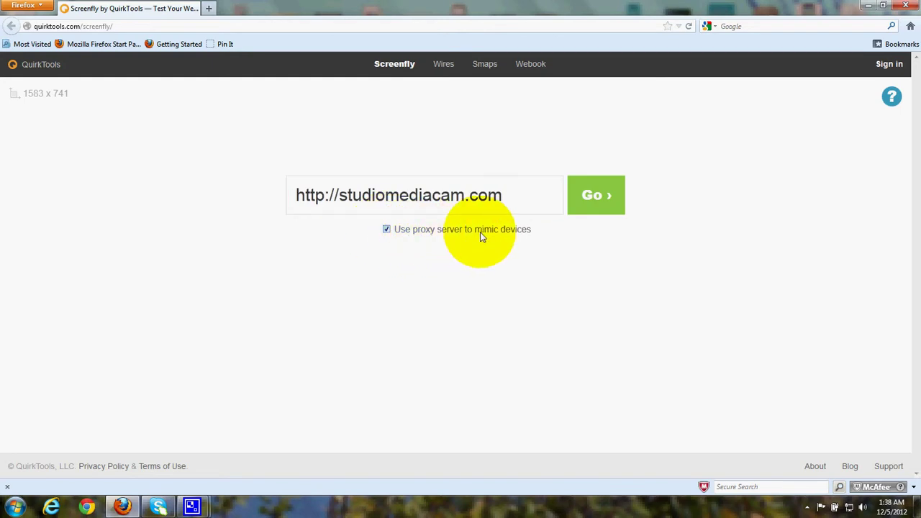
pyautogui.click(591, 194)
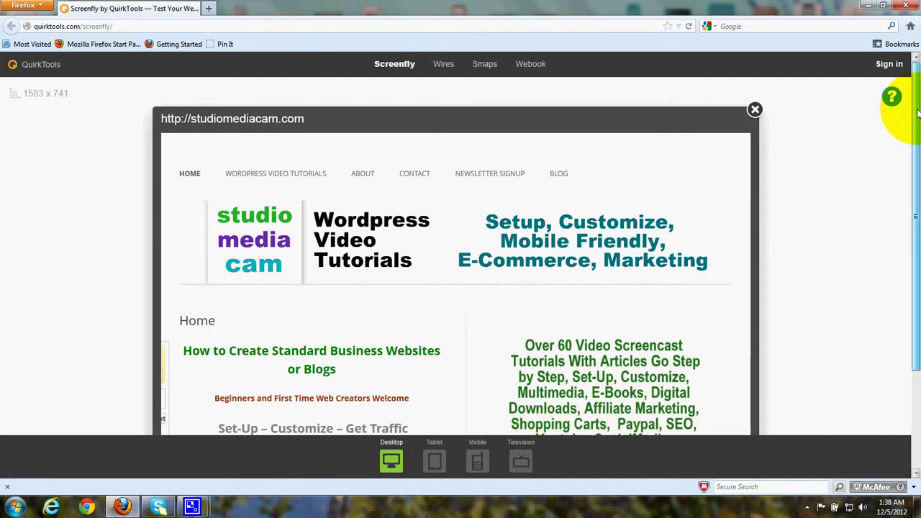
# Allow scrolling inside the desktop preview of the site
pyautogui.moveTo(917, 113); pyautogui.dragTo(917, 198)
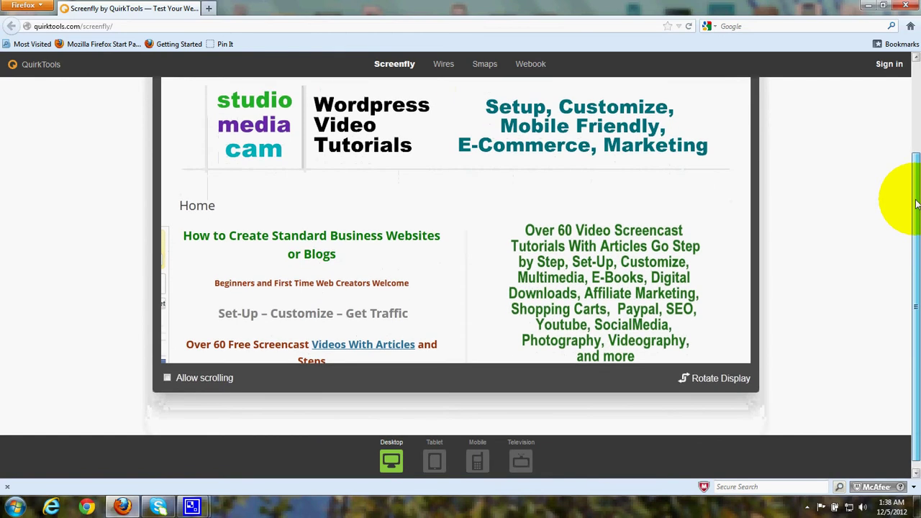
pyautogui.click(167, 379)
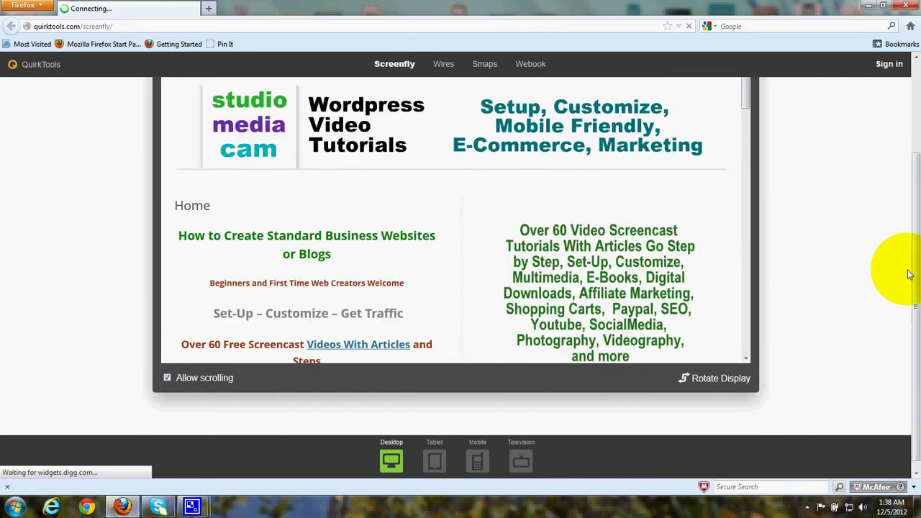
pyautogui.scroll(2, 907, 266)
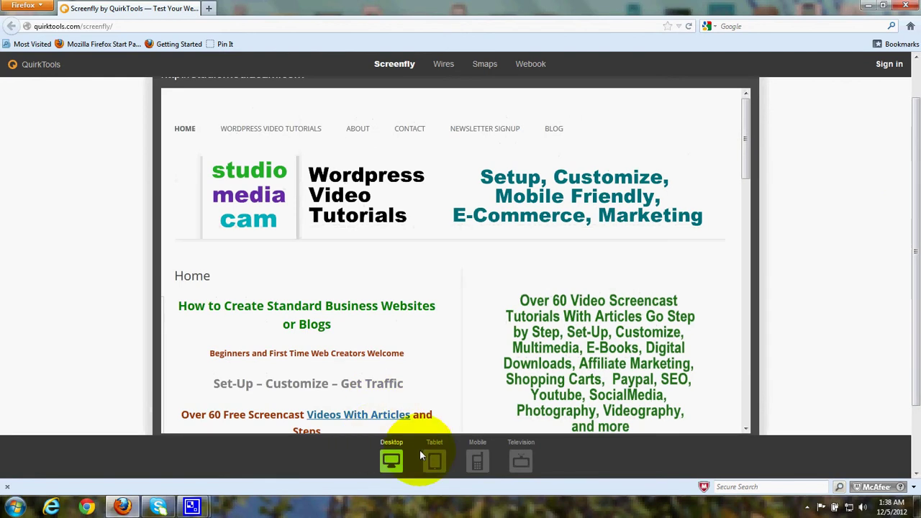
# Preview the site at the Apple iPad 1&2 tablet size, 1024 x 768
pyautogui.click(436, 462)
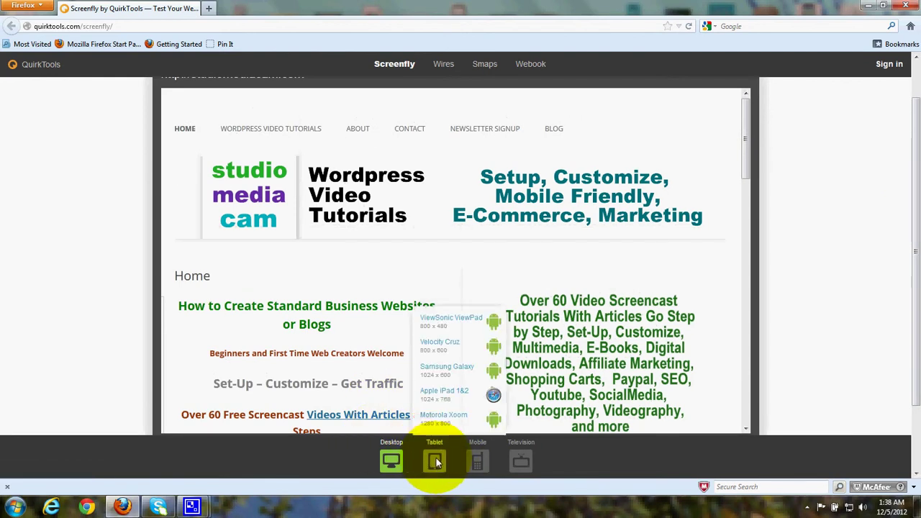
pyautogui.click(435, 395)
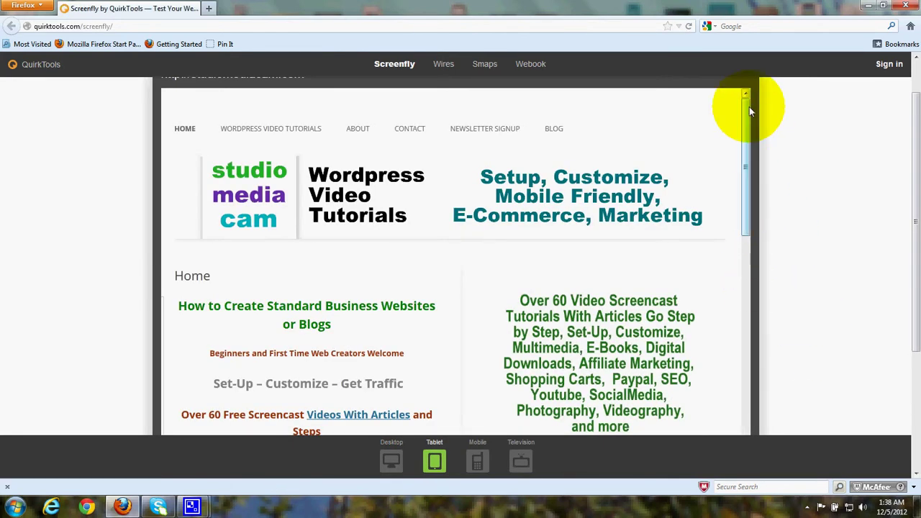
pyautogui.moveTo(747, 113); pyautogui.dragTo(768, 107)
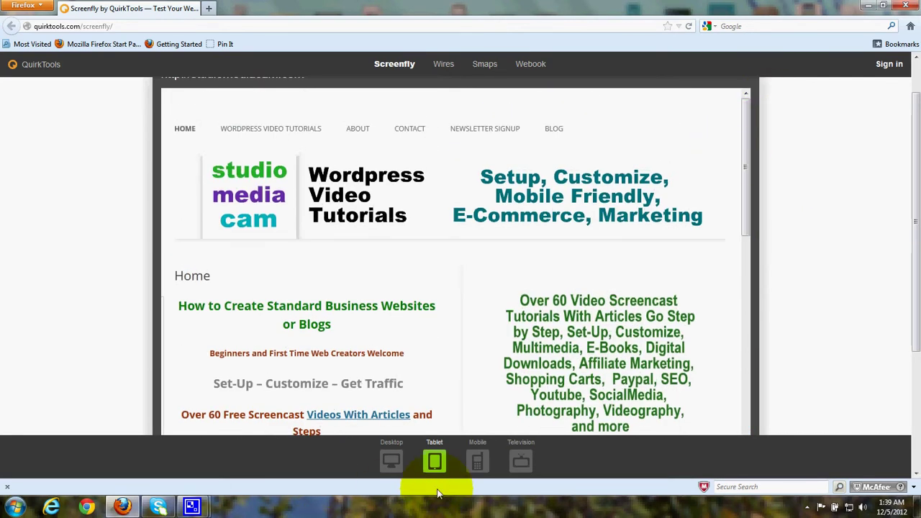
# Preview the site on the ViewSonic ViewPad, 800 x 480, and look through the page down to the subscription form
pyautogui.click(432, 460)
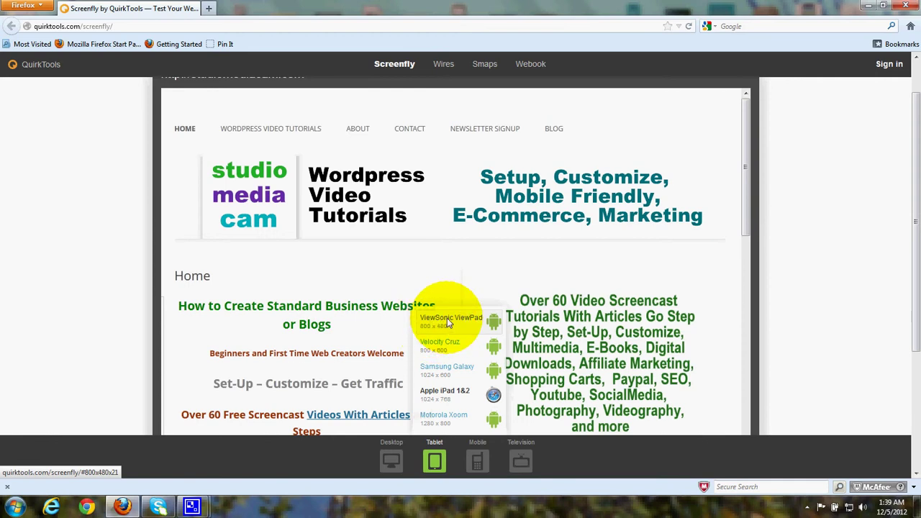
pyautogui.click(448, 322)
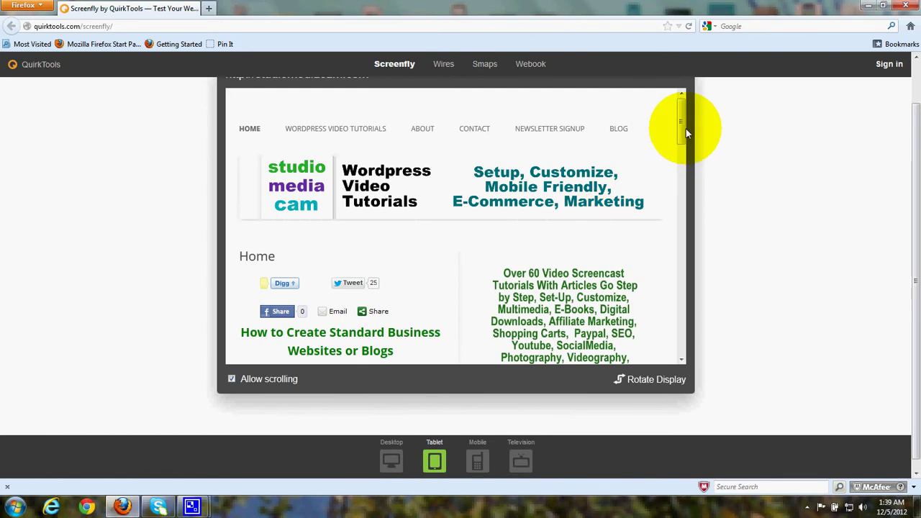
pyautogui.moveTo(683, 127); pyautogui.dragTo(684, 140)
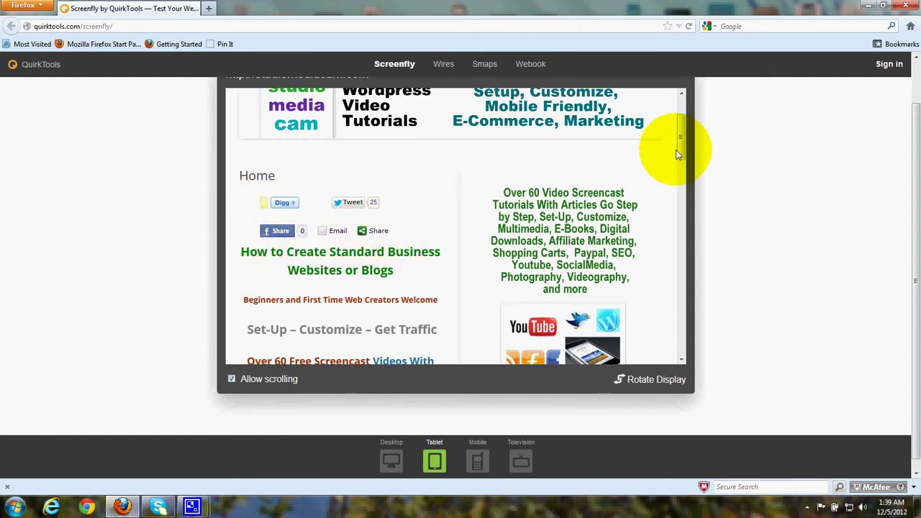
pyautogui.moveTo(683, 148); pyautogui.dragTo(695, 295)
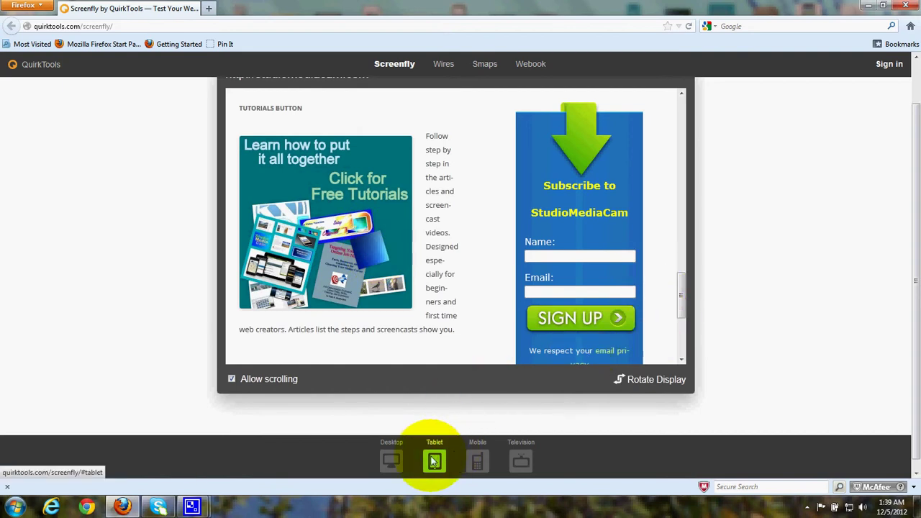
# Preview the site on the Motorola Xoom, 1280 x 800, and go back up to the Home heading
pyautogui.moveTo(434, 461)
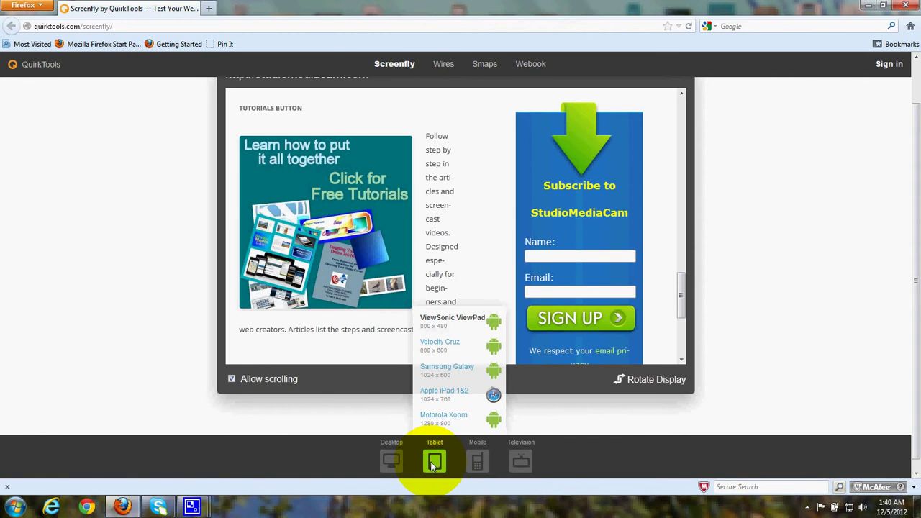
pyautogui.click(441, 417)
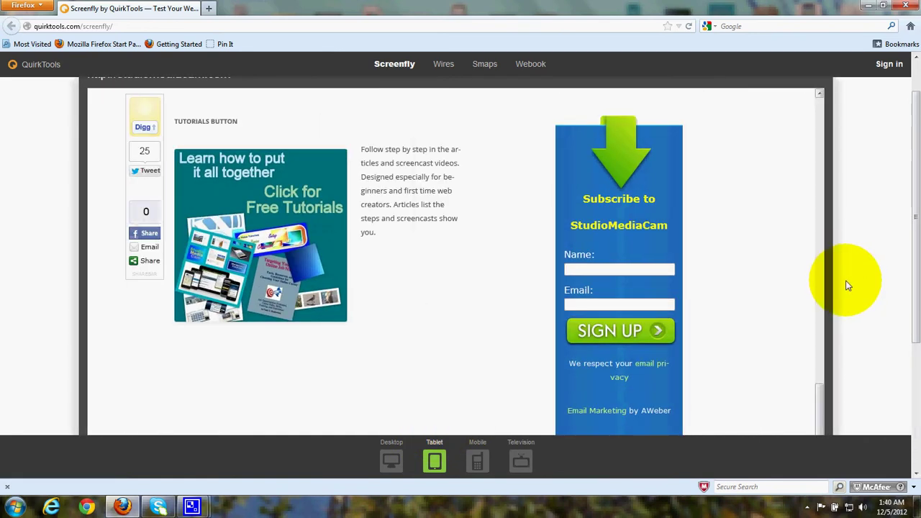
pyautogui.moveTo(821, 410); pyautogui.dragTo(844, 161)
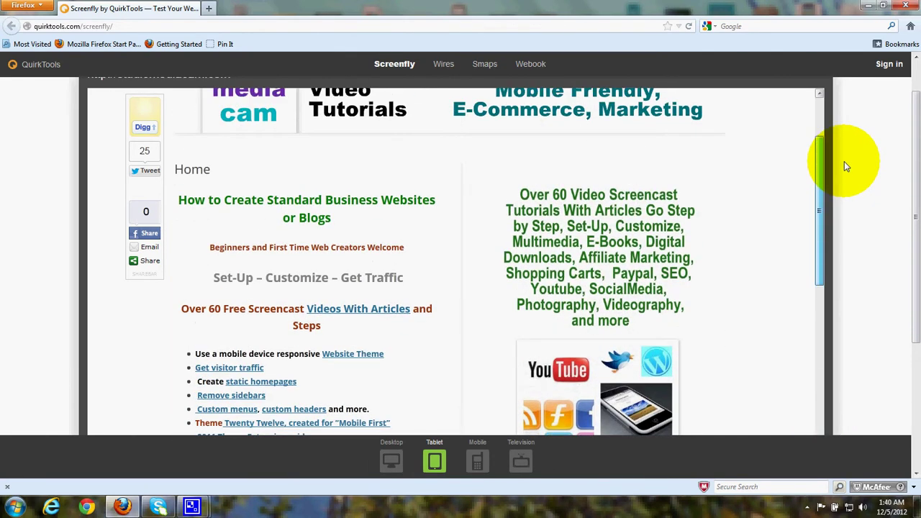
# Preview the site on the Apple iPhone 4, checking its collapsible navigation menu and the page content down to the subscription form
pyautogui.click(476, 462)
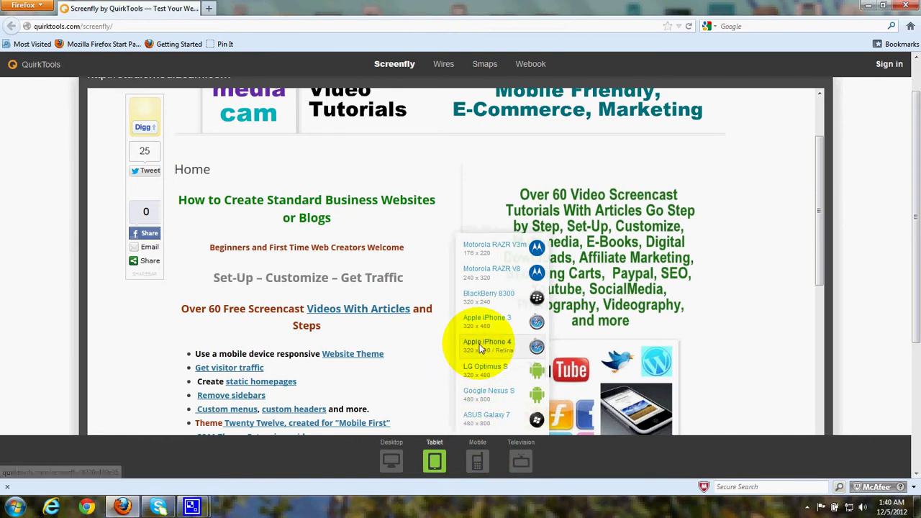
pyautogui.click(480, 344)
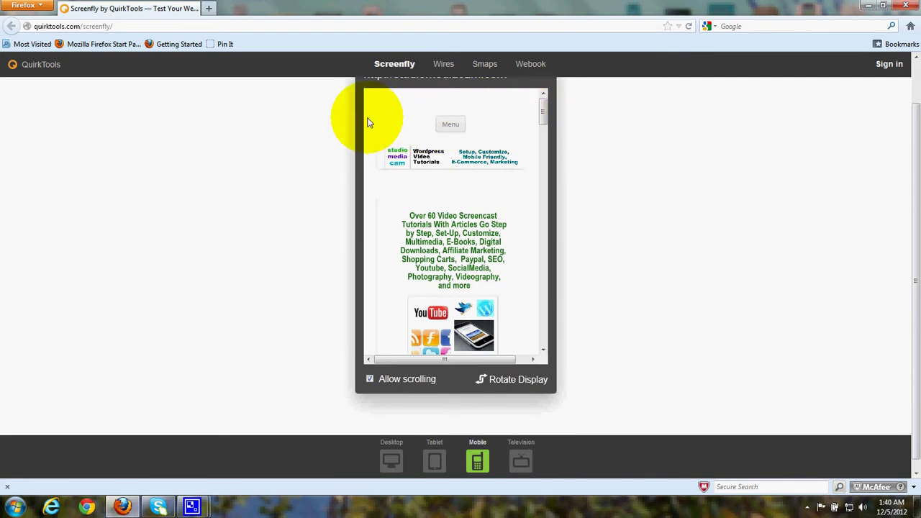
pyautogui.click(450, 120)
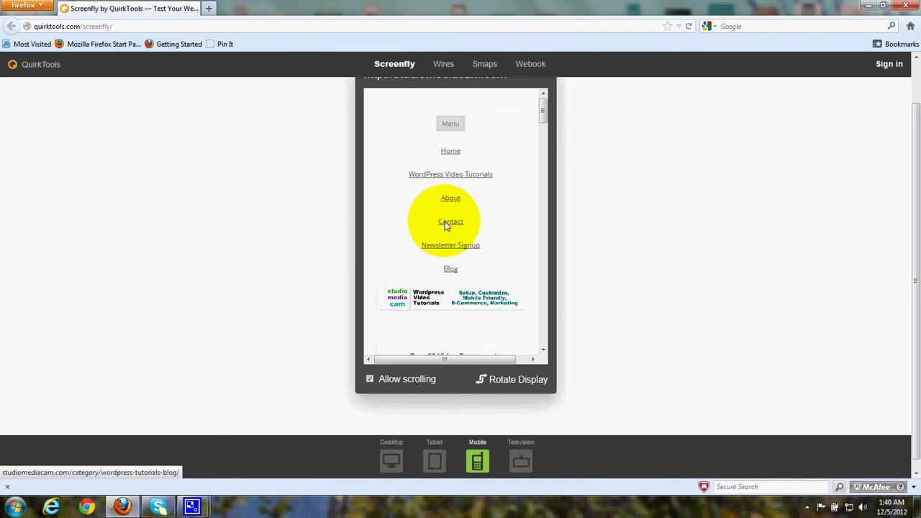
pyautogui.click(450, 121)
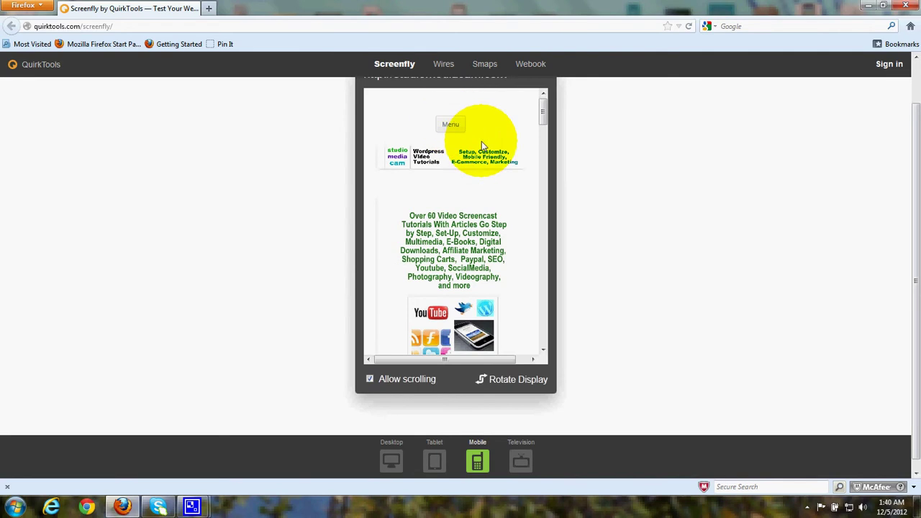
pyautogui.moveTo(545, 113); pyautogui.dragTo(544, 130)
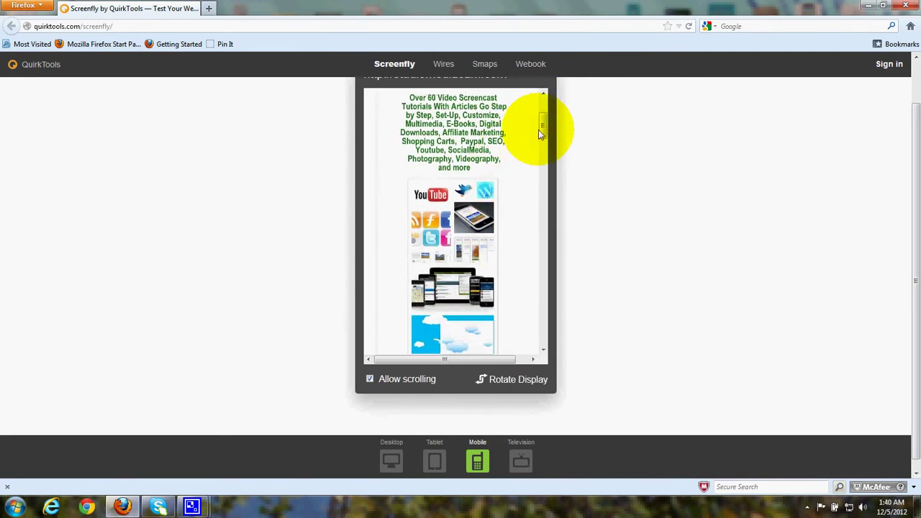
pyautogui.moveTo(545, 124); pyautogui.dragTo(545, 314)
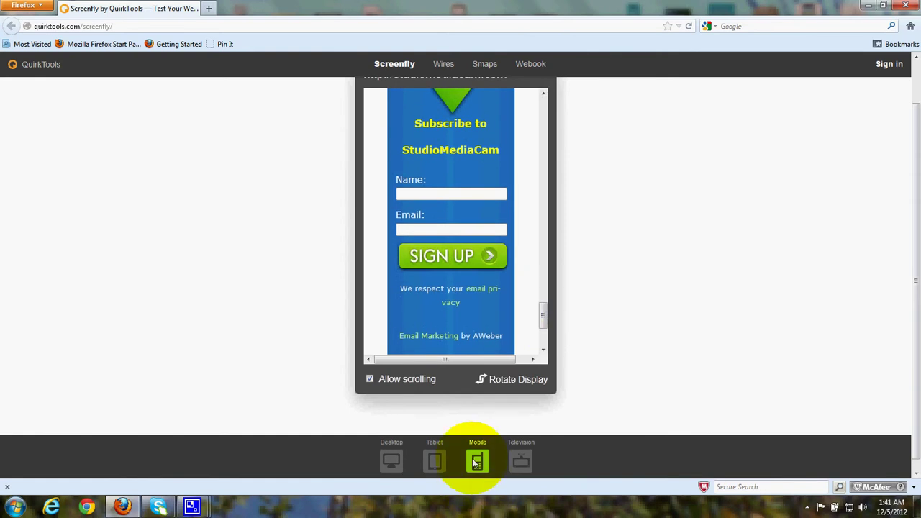
# Preview the site on the Motorola RAZR V3m, 176 x 220, and look partway down the page
pyautogui.moveTo(479, 461)
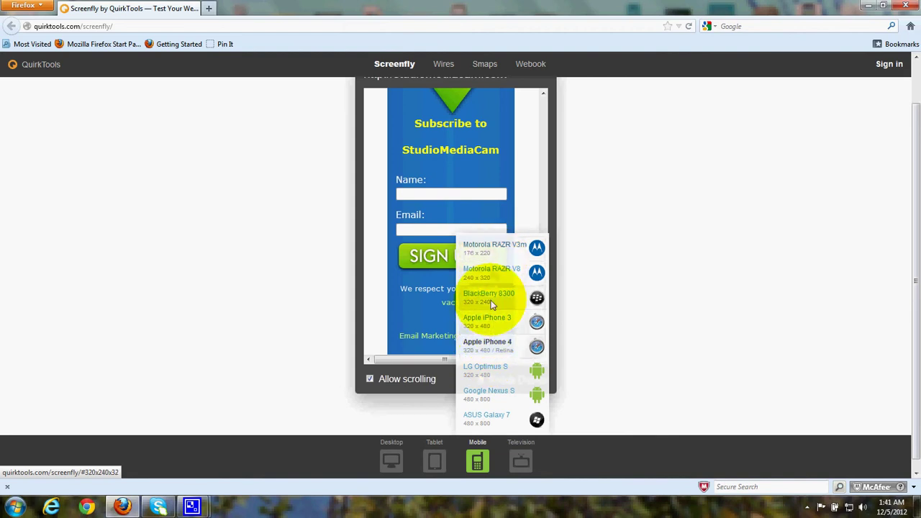
pyautogui.click(490, 254)
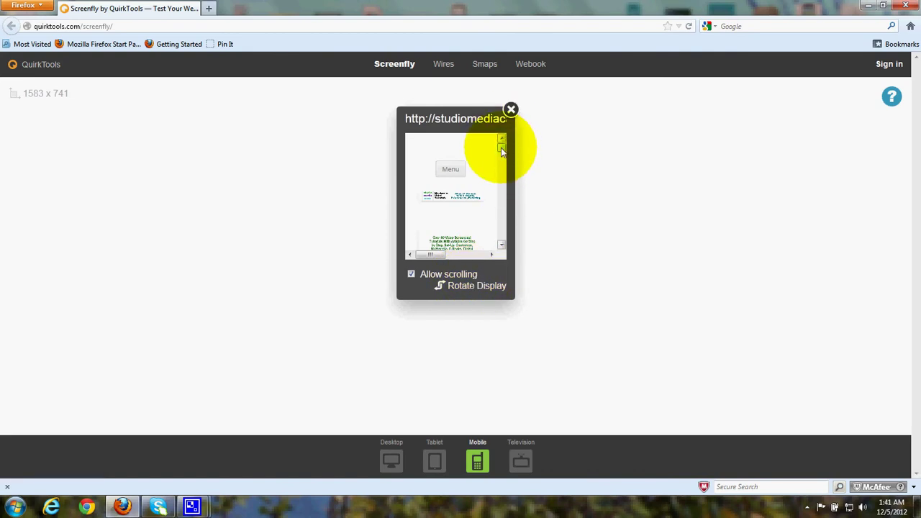
pyautogui.moveTo(503, 149); pyautogui.dragTo(506, 174)
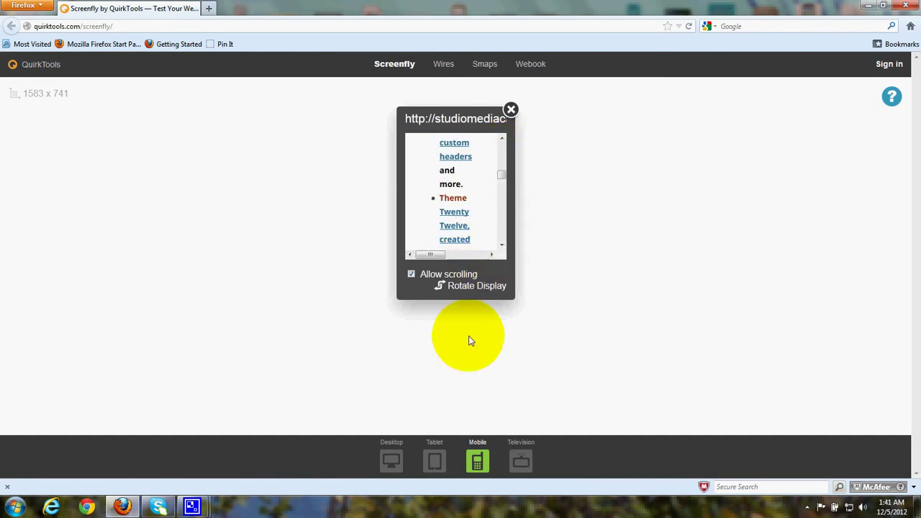
# Preview the site on the Google Nexus S, 480 x 800, checking its collapsible menu and the page content down to Related Posts
pyautogui.click(478, 462)
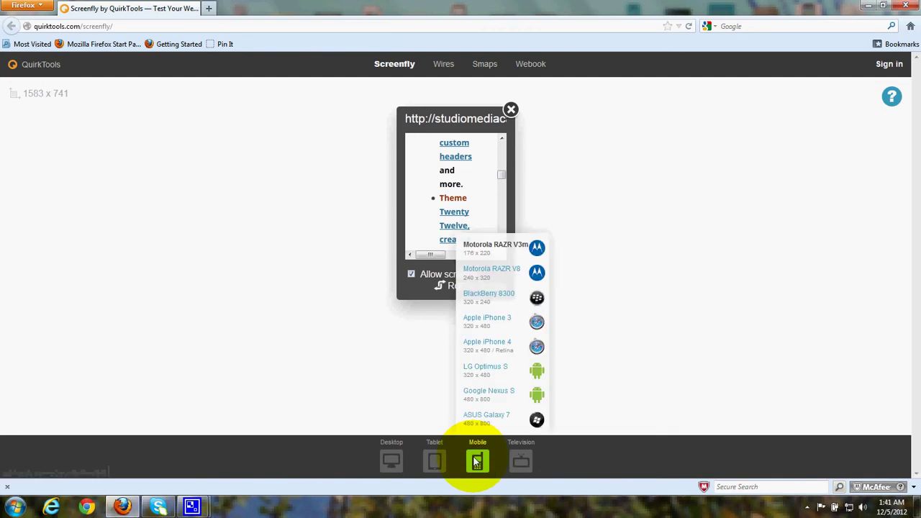
pyautogui.click(476, 403)
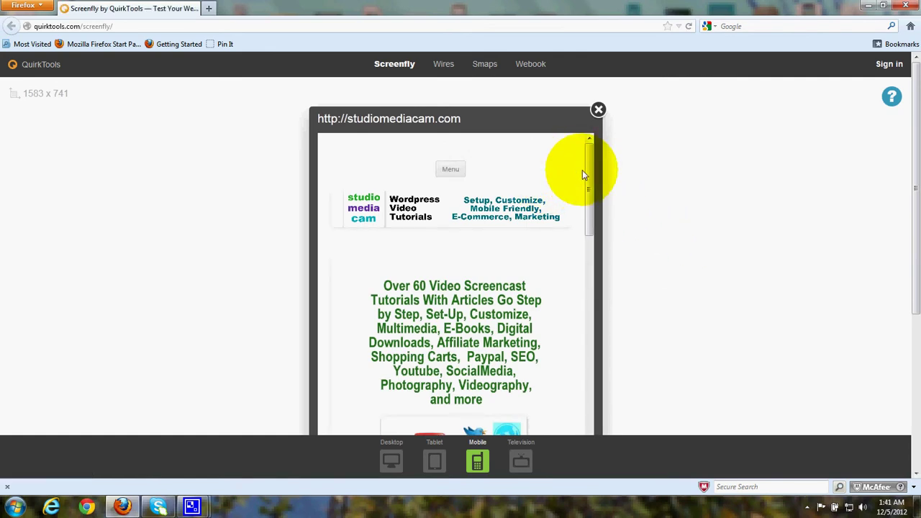
pyautogui.moveTo(595, 165)
pyautogui.mouseDown()
pyautogui.moveTo(596, 244)
pyautogui.moveTo(596, 155)
pyautogui.mouseUp()
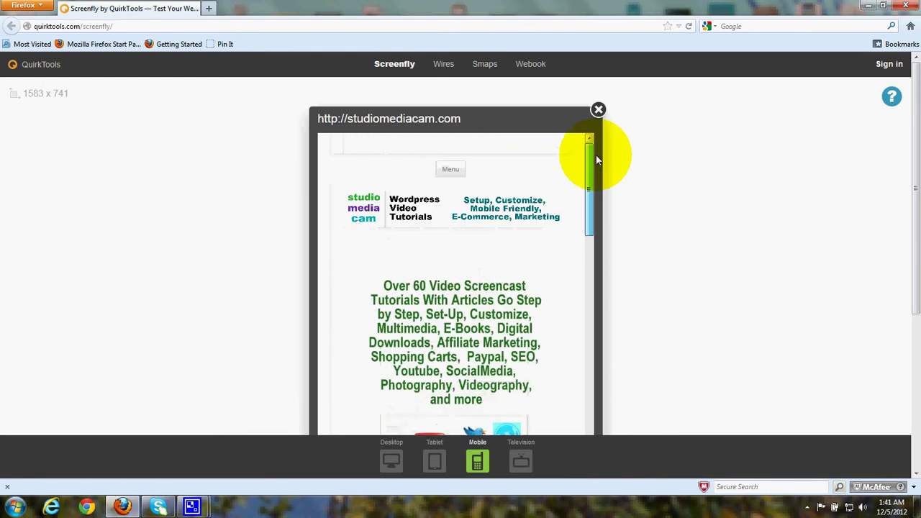
pyautogui.click(450, 170)
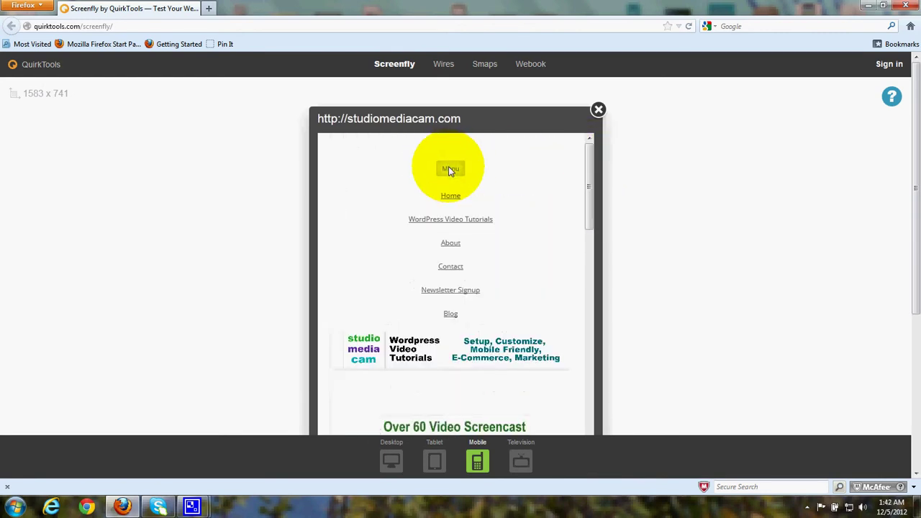
pyautogui.click(449, 170)
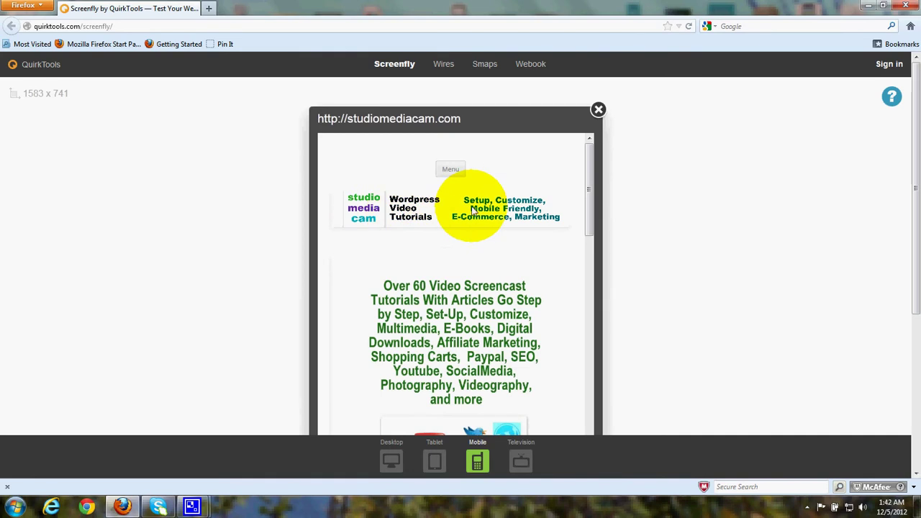
pyautogui.moveTo(591, 188); pyautogui.dragTo(576, 425)
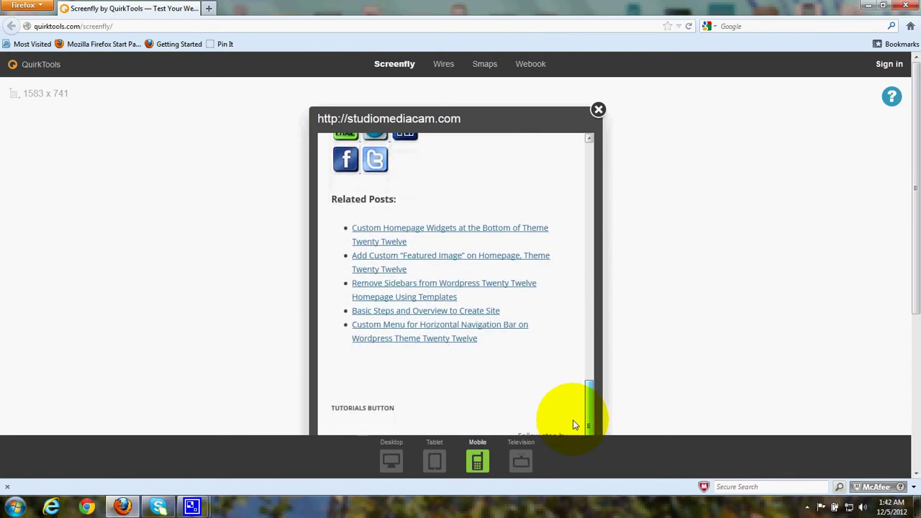
# Check the rest of the Google Nexus S preview down to the subscription form, and preview the site on the 1080p Television, 1920 x 1080
pyautogui.moveTo(916, 173); pyautogui.dragTo(899, 214)
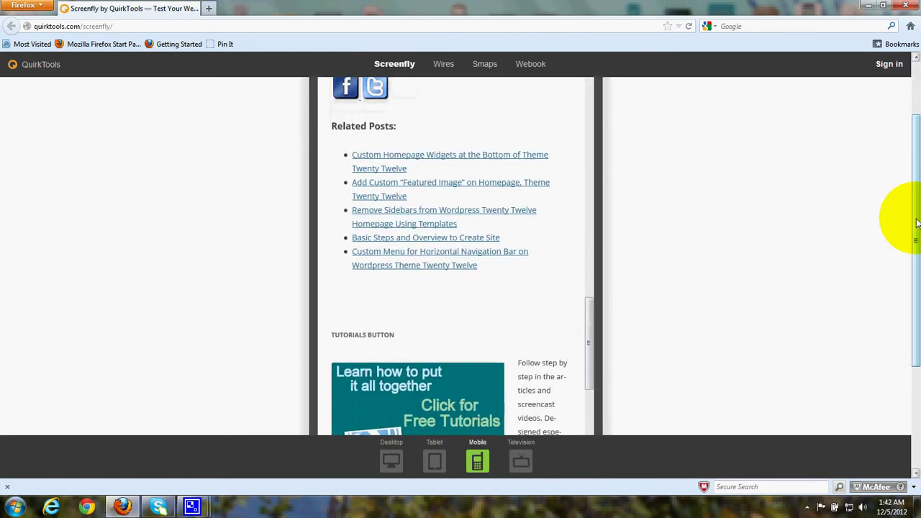
pyautogui.moveTo(588, 306); pyautogui.dragTo(592, 396)
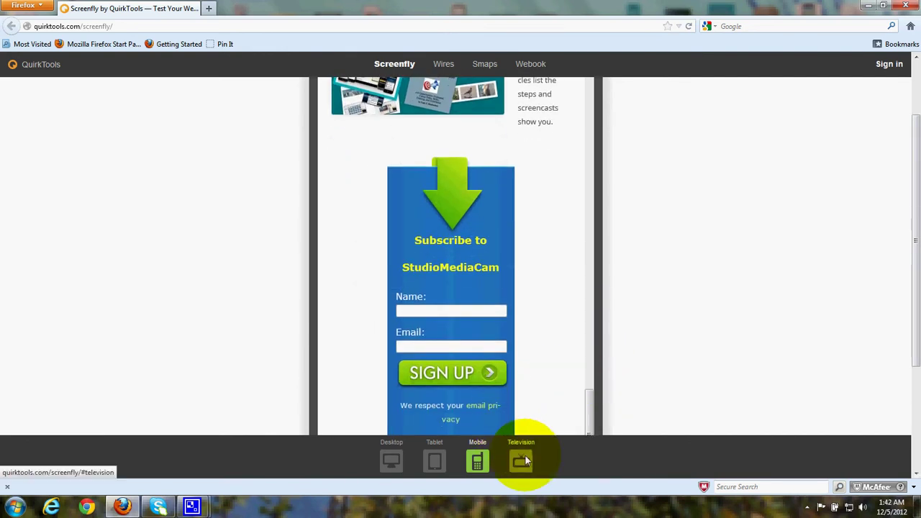
pyautogui.moveTo(519, 461)
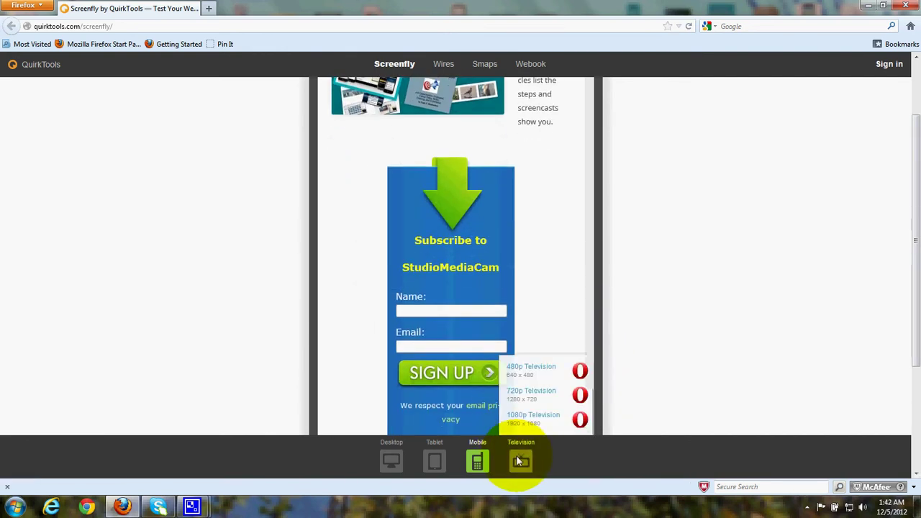
pyautogui.click(524, 419)
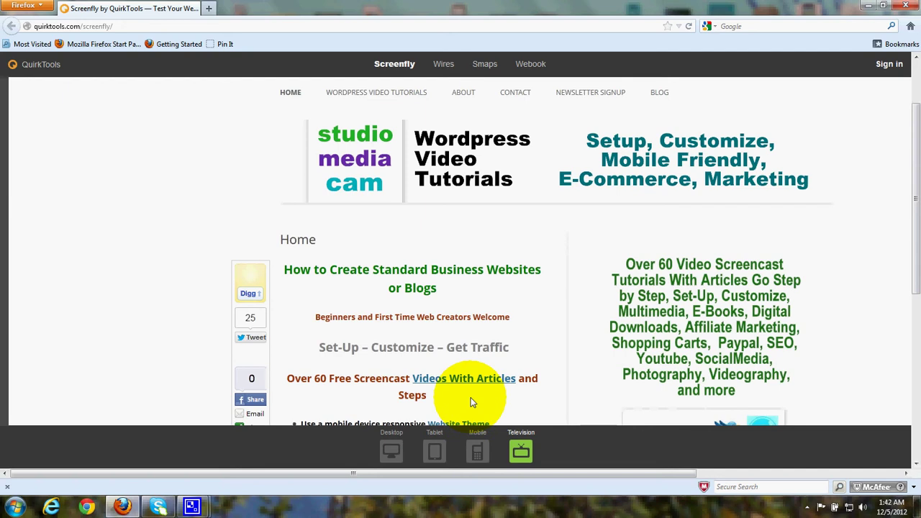
# Go to studiomediacam.com and open the site's WordPress dashboard
pyautogui.click(125, 27)
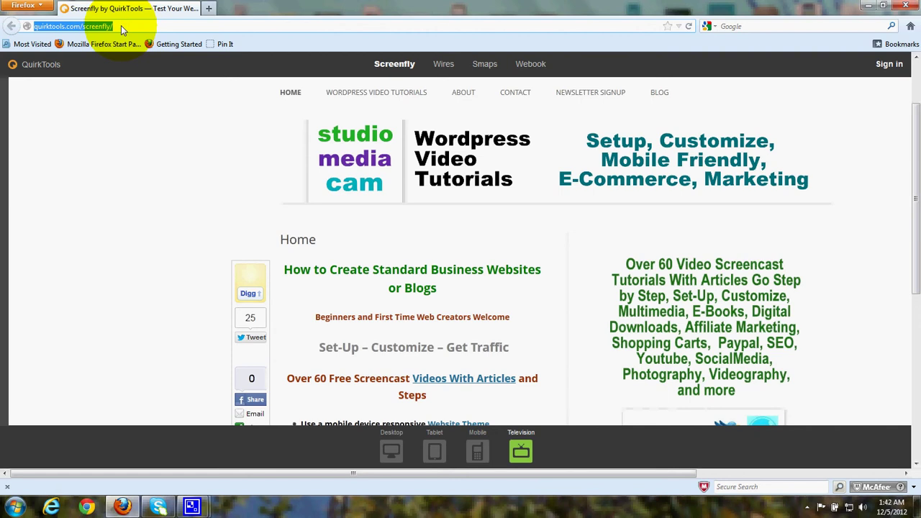
pyautogui.write('studiomediacam.com')
pyautogui.click(129, 49)
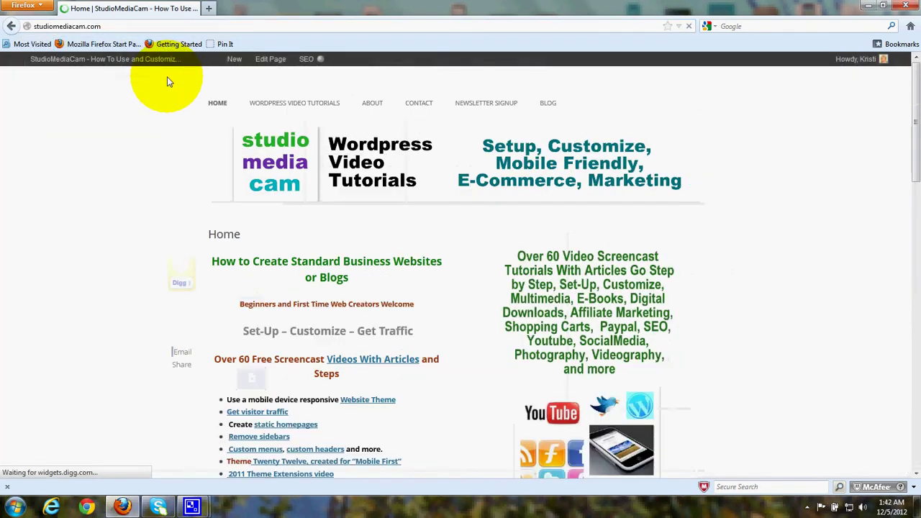
pyautogui.moveTo(82, 61)
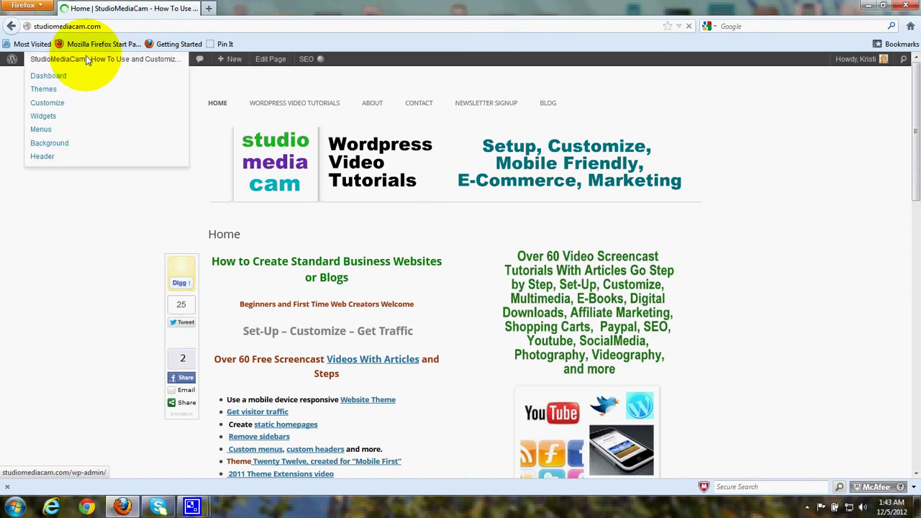
pyautogui.click(60, 73)
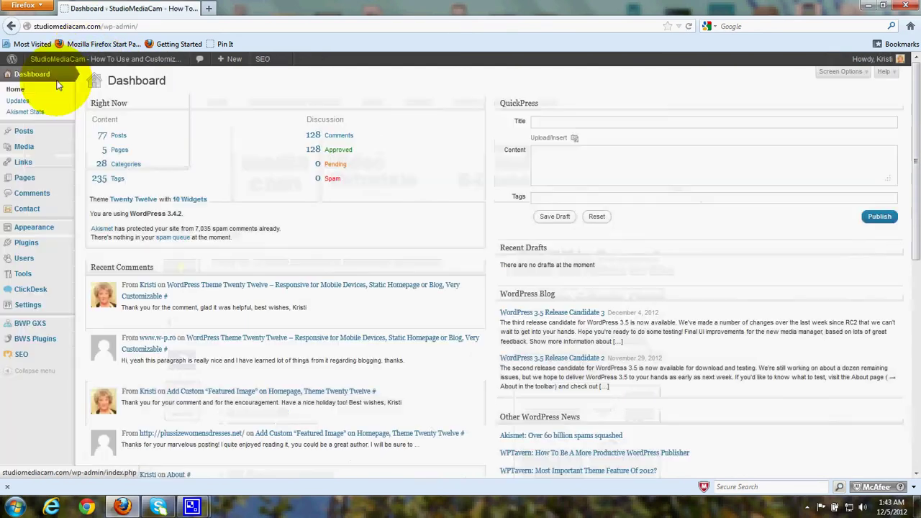
# Open the WordPress page for installing new themes
pyautogui.moveTo(51, 226)
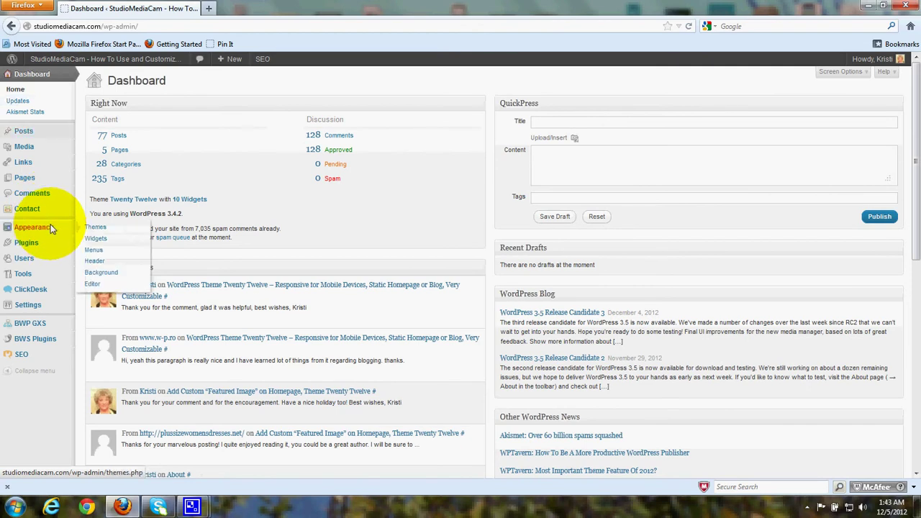
pyautogui.click(101, 228)
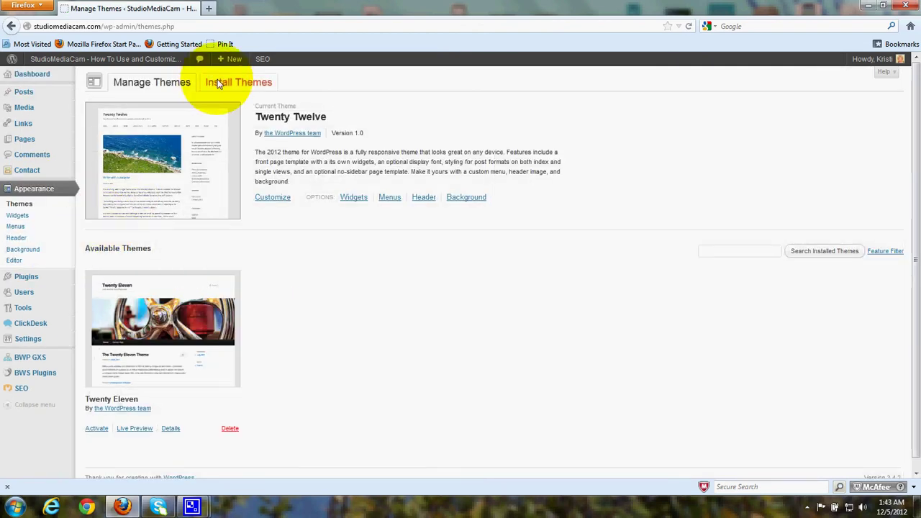
pyautogui.click(220, 84)
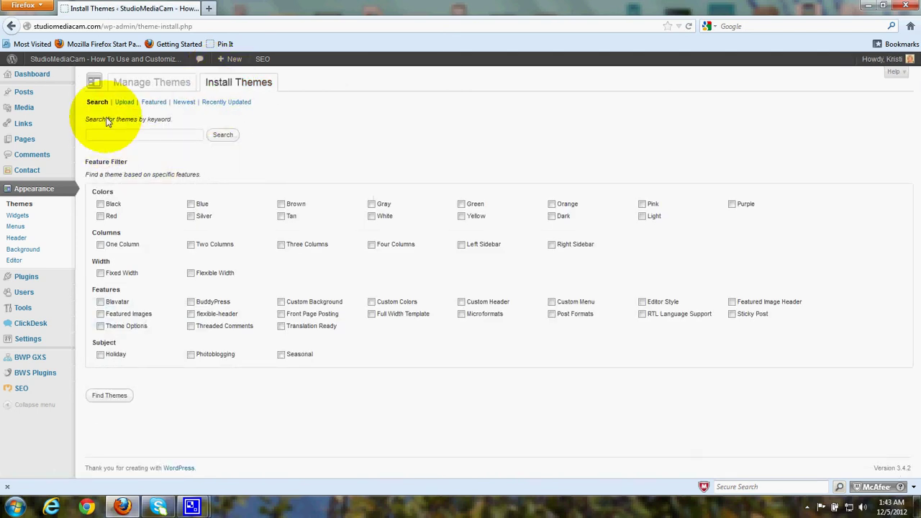
# Search the installable themes for "mobile responsive" and look through the results down to the Catch Box and Nusantara themes
pyautogui.click(112, 136)
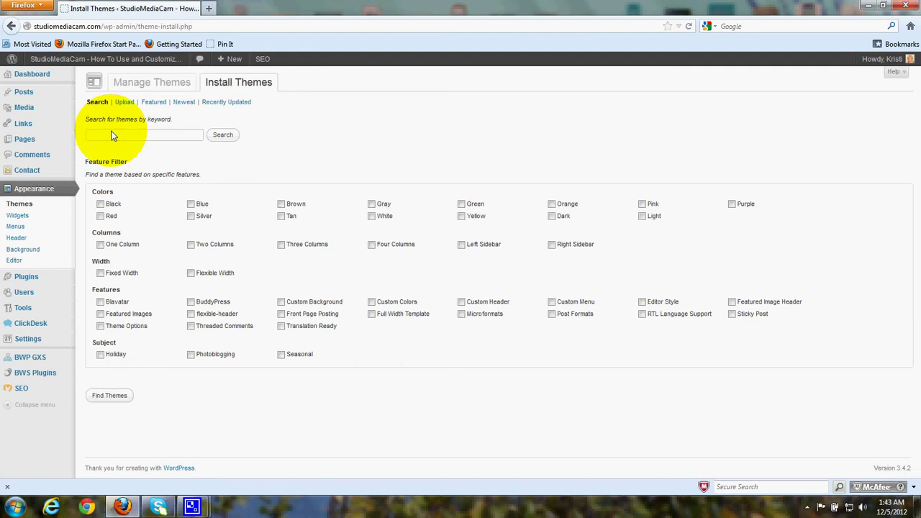
pyautogui.write('mo')
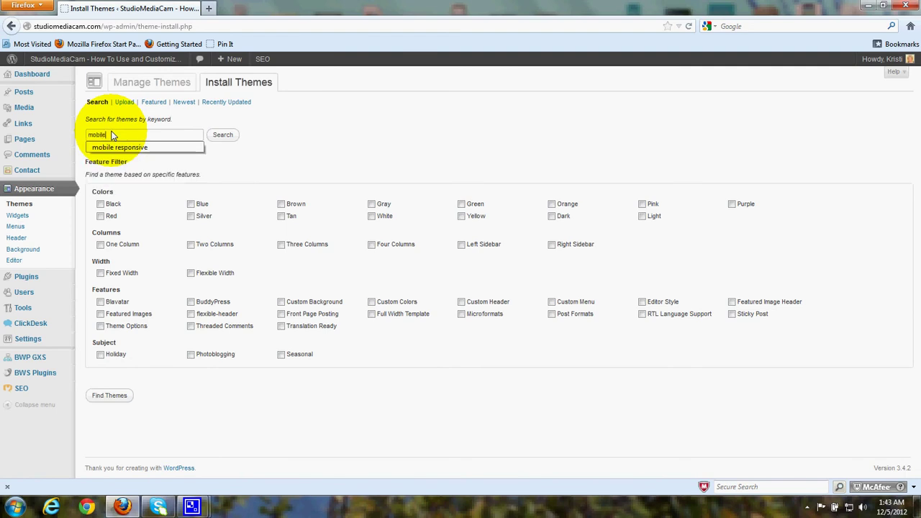
pyautogui.write('bile')
pyautogui.click(135, 147)
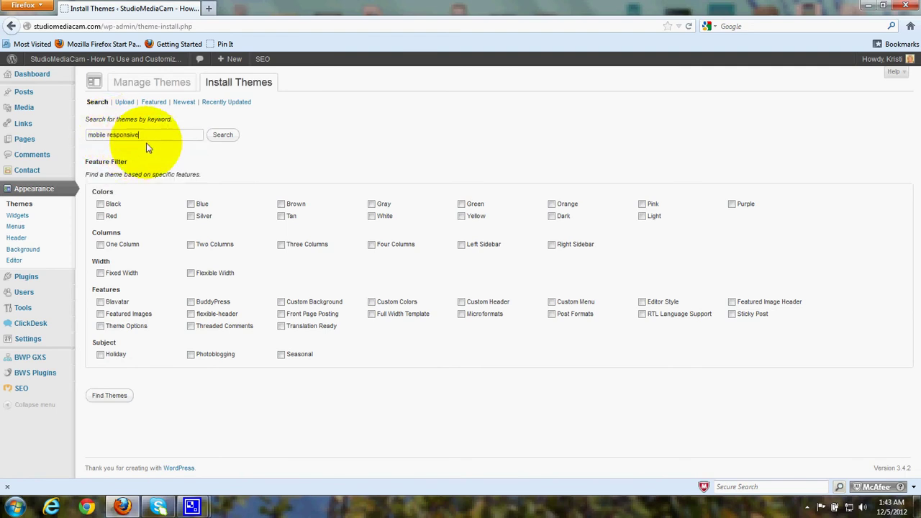
pyautogui.click(222, 136)
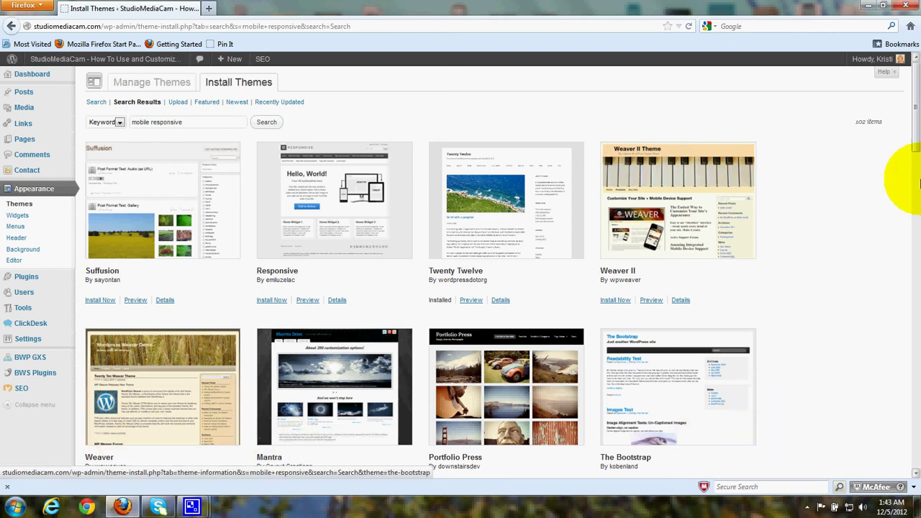
pyautogui.moveTo(918, 124); pyautogui.dragTo(918, 191)
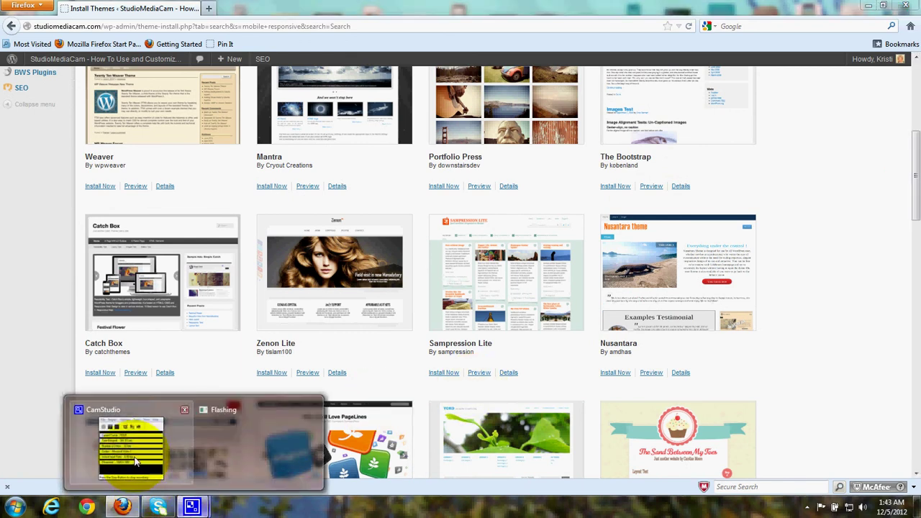
pyautogui.click(192, 508)
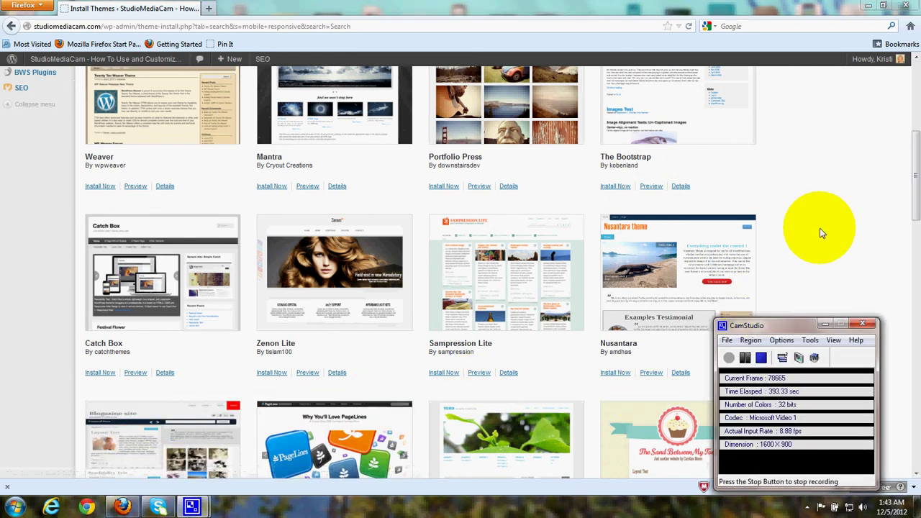